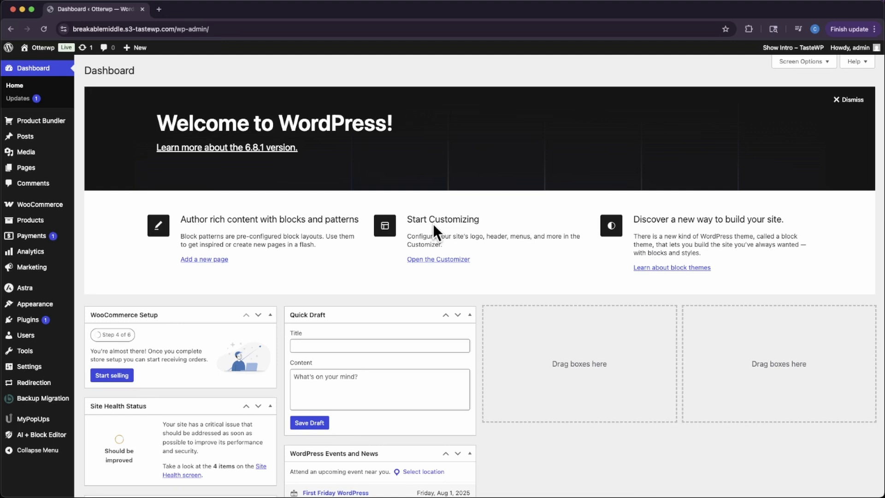
Step: Open the Product Bundler settings and review the frontend customization, Frequently Bought Together and global discount options
mouse_move(23, 121)
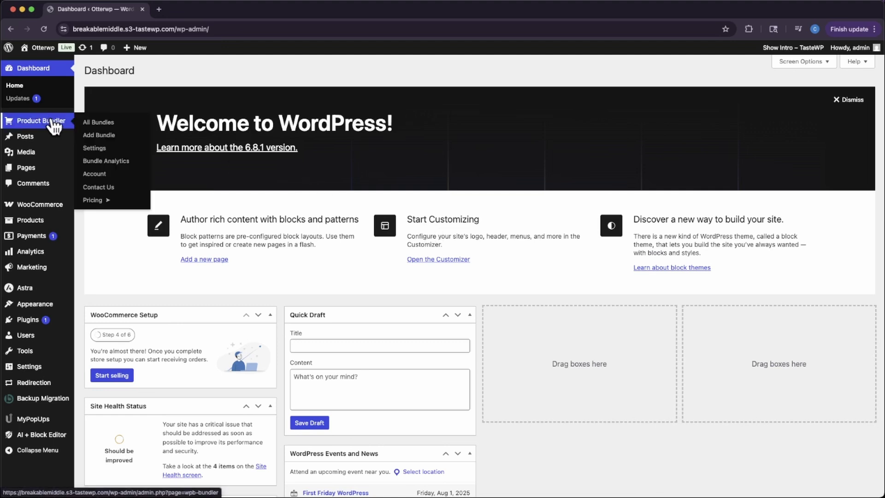
click(104, 152)
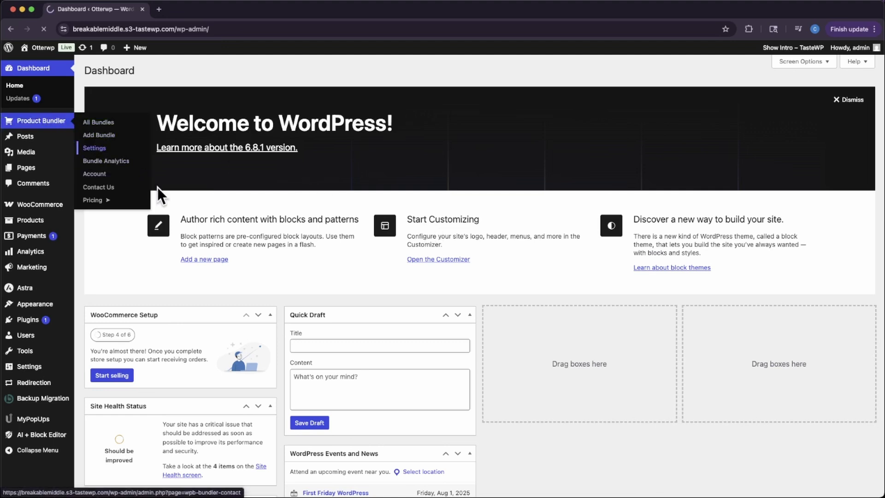
scroll(167, 204, down, 1)
scroll(168, 204, down, 7)
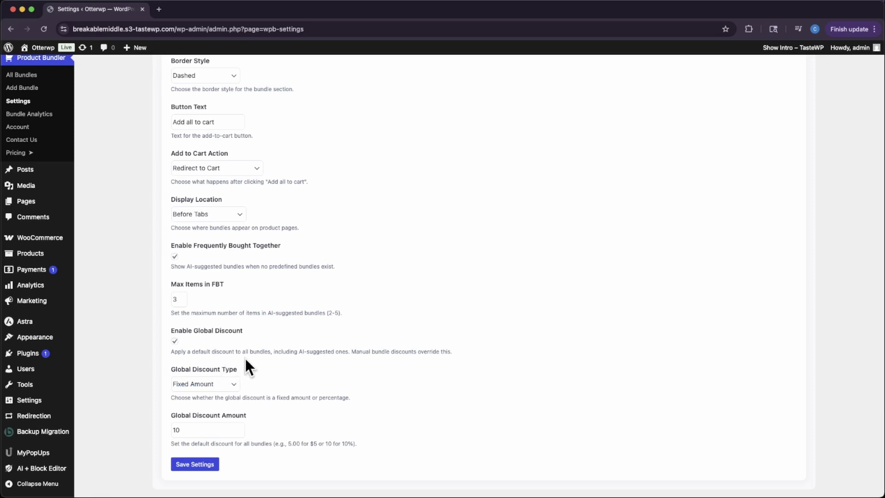
scroll(245, 358, down, 1)
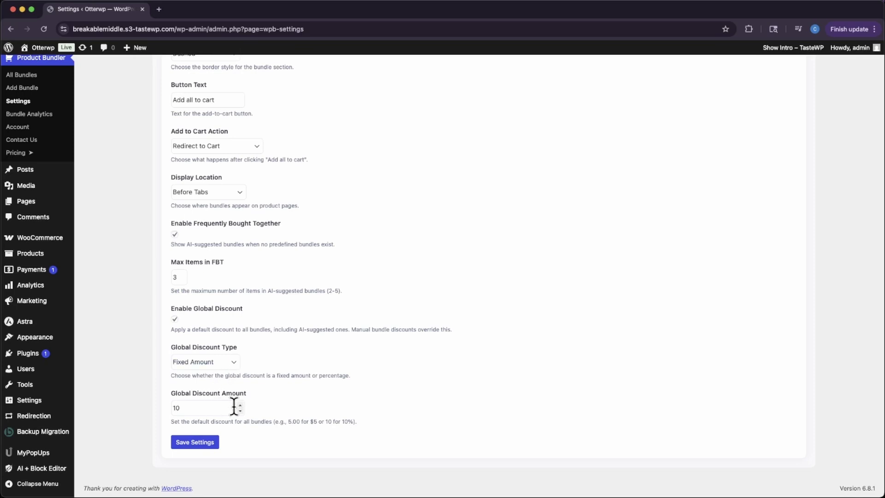
scroll(261, 392, up, 8)
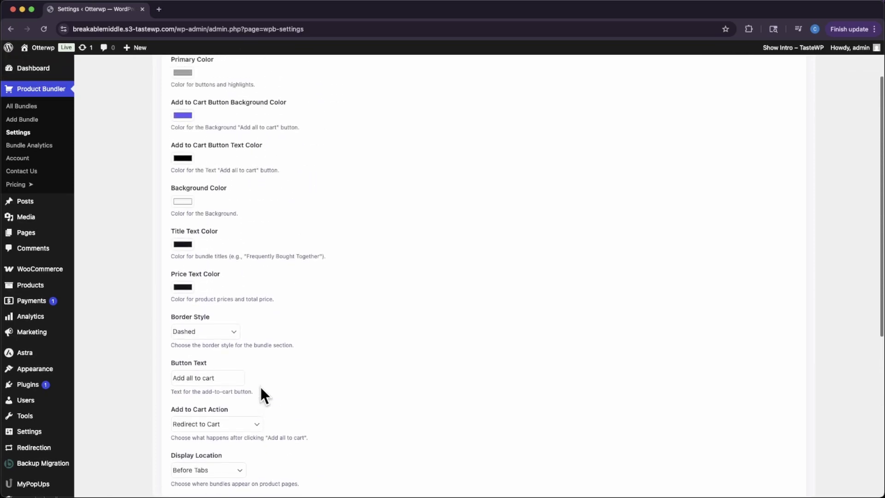
scroll(261, 387, up, 1)
scroll(261, 387, up, 2)
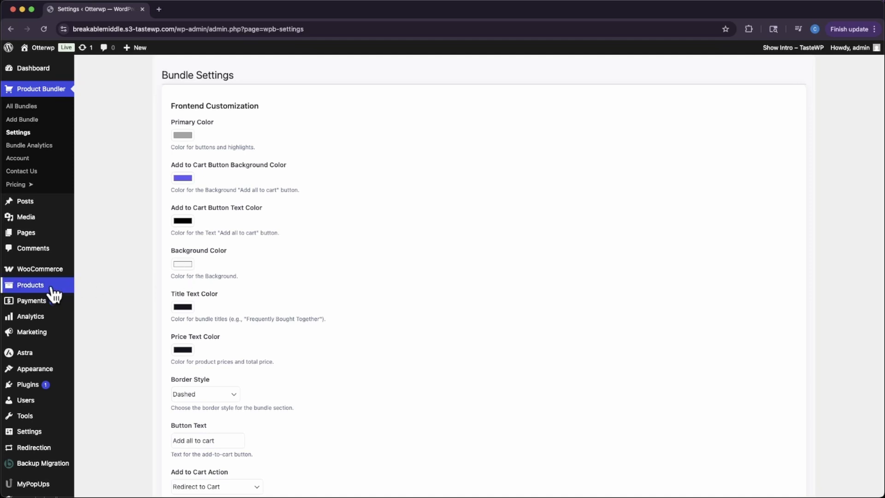
Step: Open the Hoodie with Logo product for editing and toggle Use Custom FBT off and back on
click(86, 291)
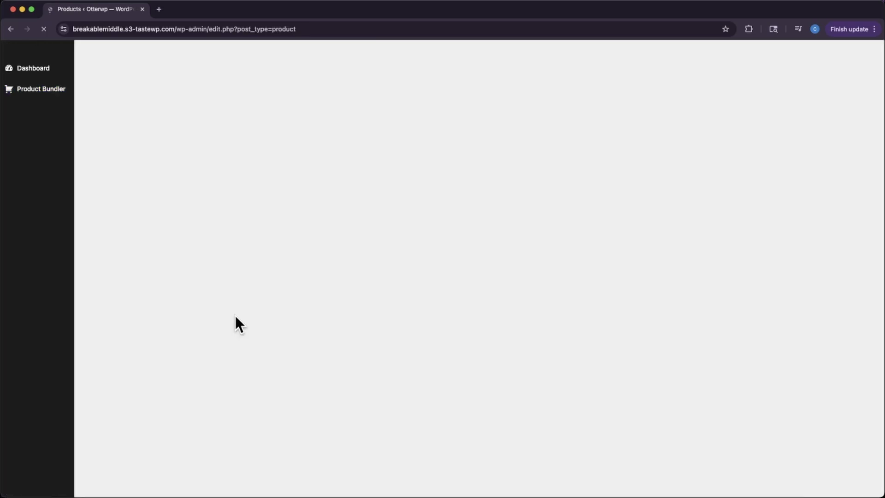
scroll(232, 321, down, 5)
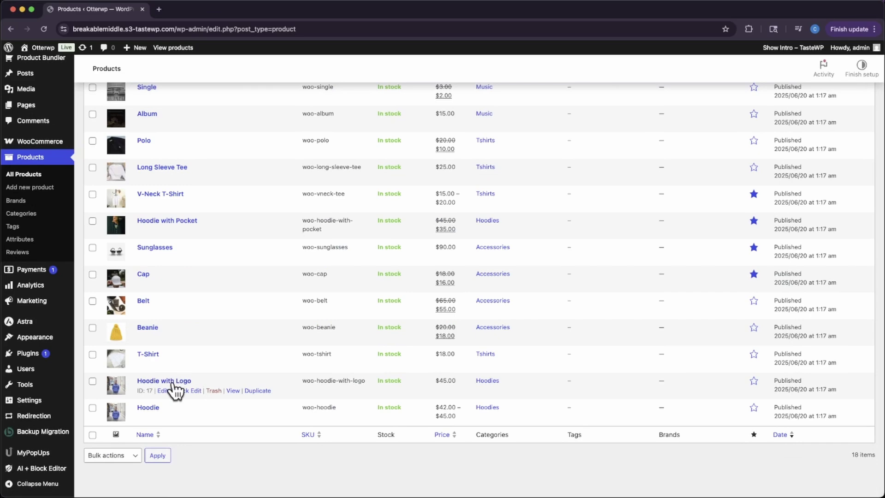
click(176, 381)
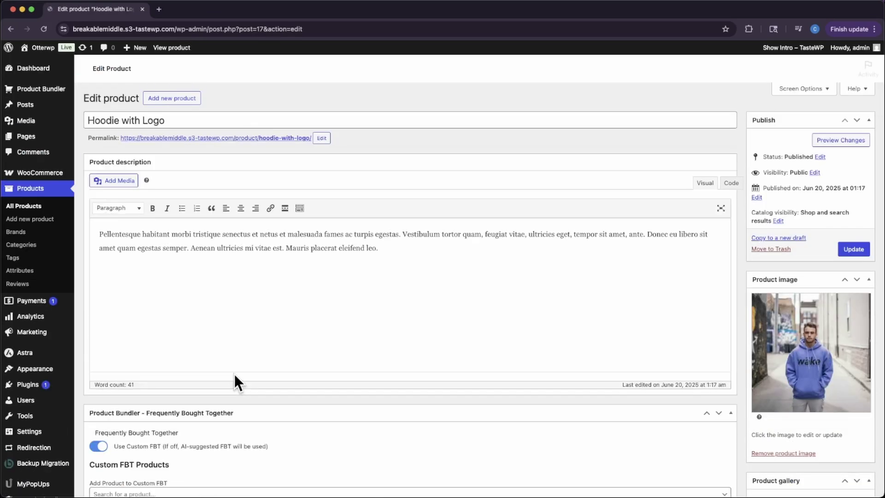
scroll(234, 375, down, 6)
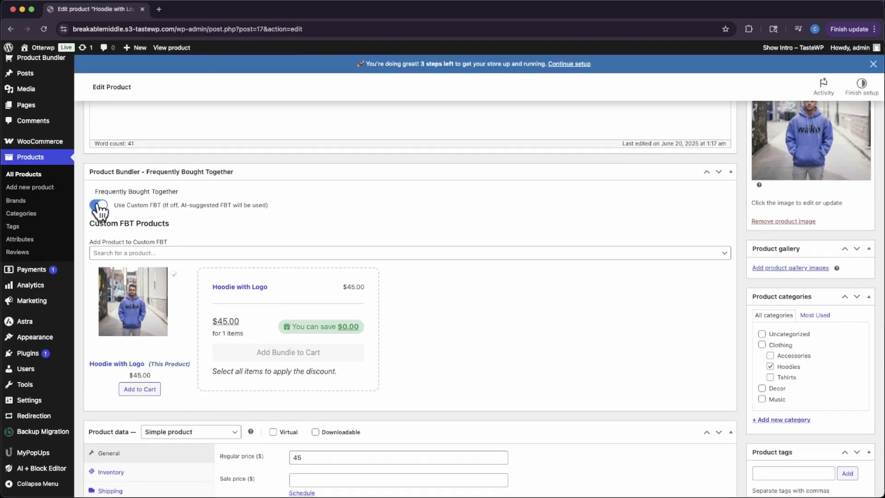
click(98, 206)
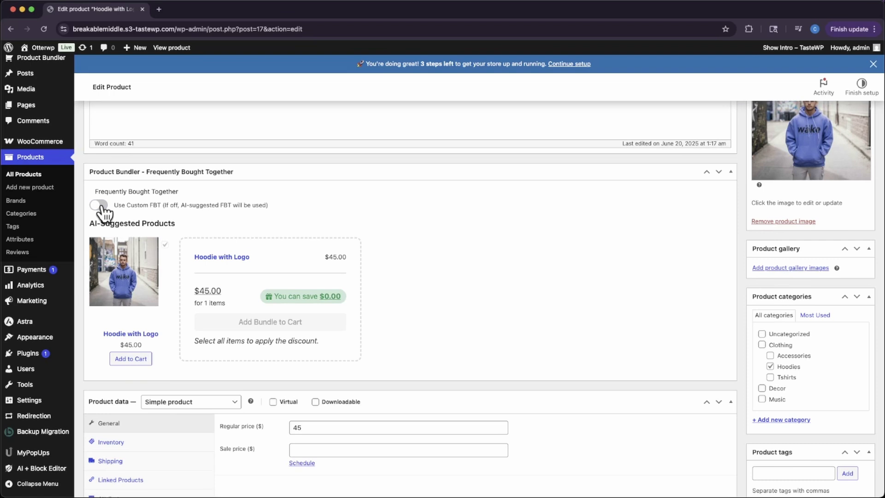
click(100, 205)
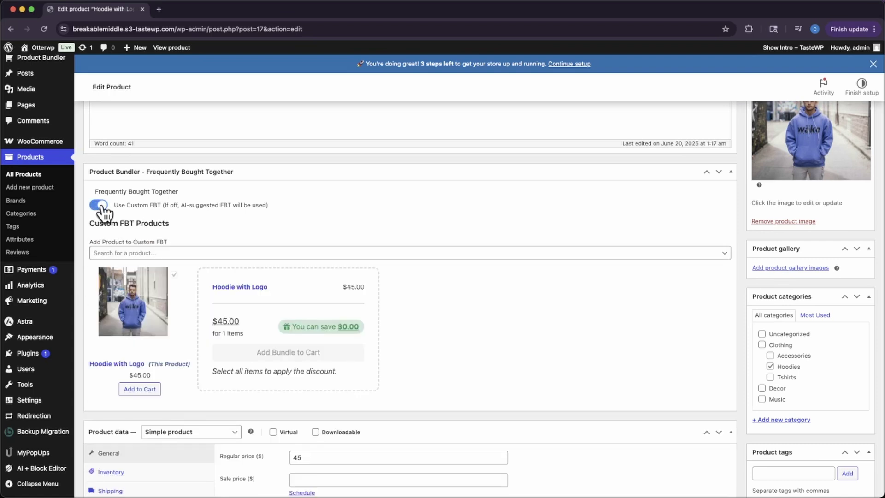
Step: Add Belt and Cap to the product's custom Frequently Bought Together products
click(161, 256)
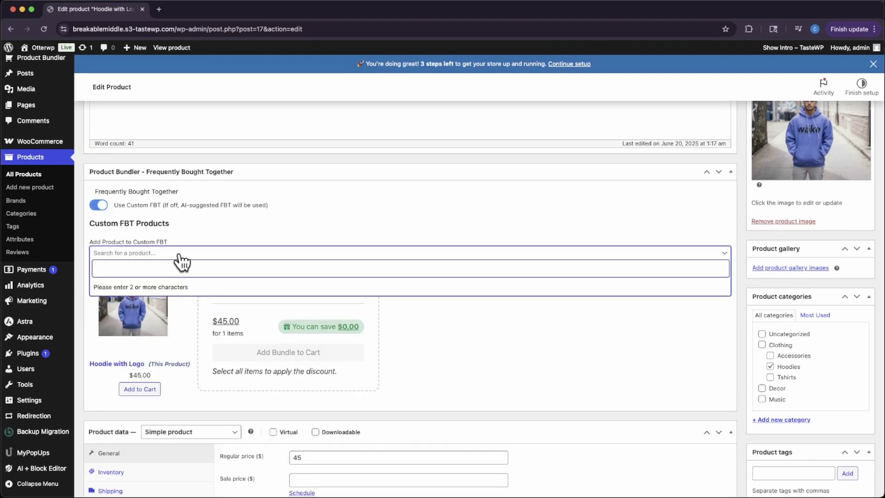
text(bel)
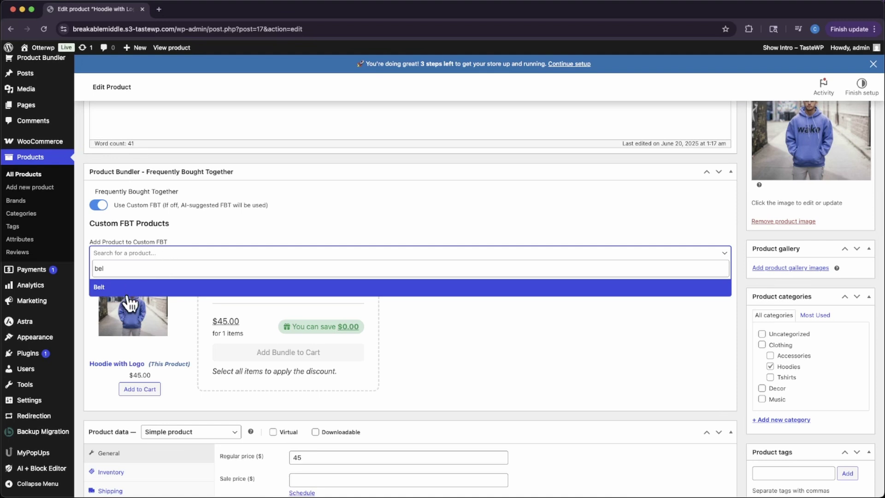
click(132, 288)
click(161, 255)
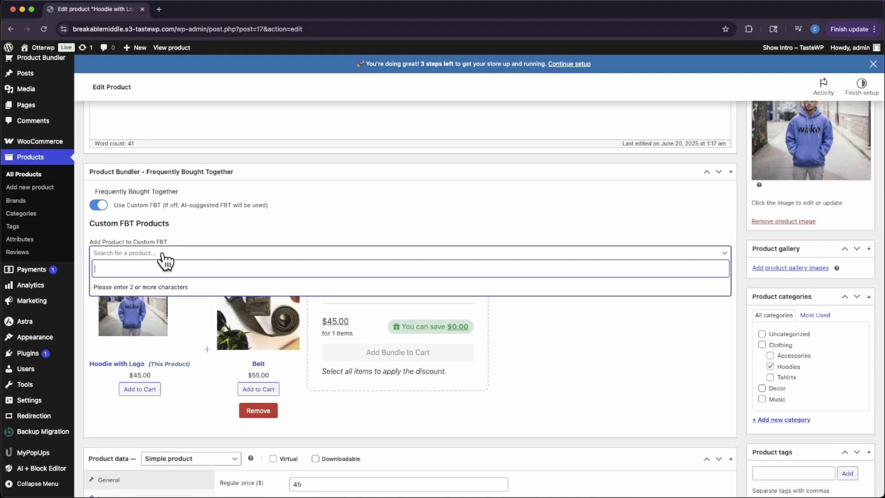
text(cap)
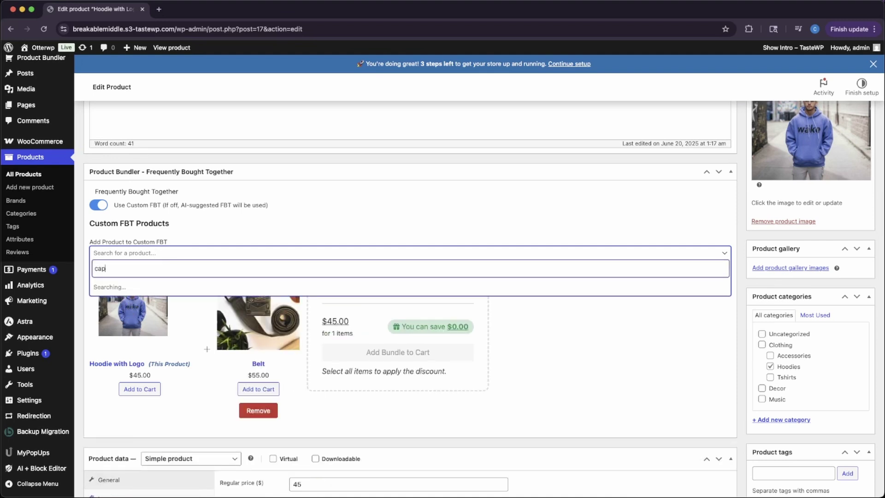
click(137, 290)
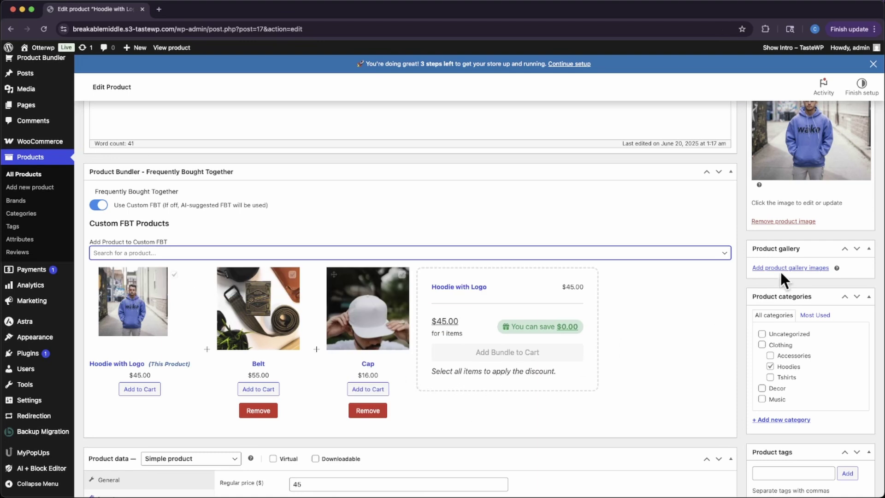
Step: Move Cap ahead of Belt in the custom FBT products and update the Hoodie with Logo product
drag(338, 278, 204, 277)
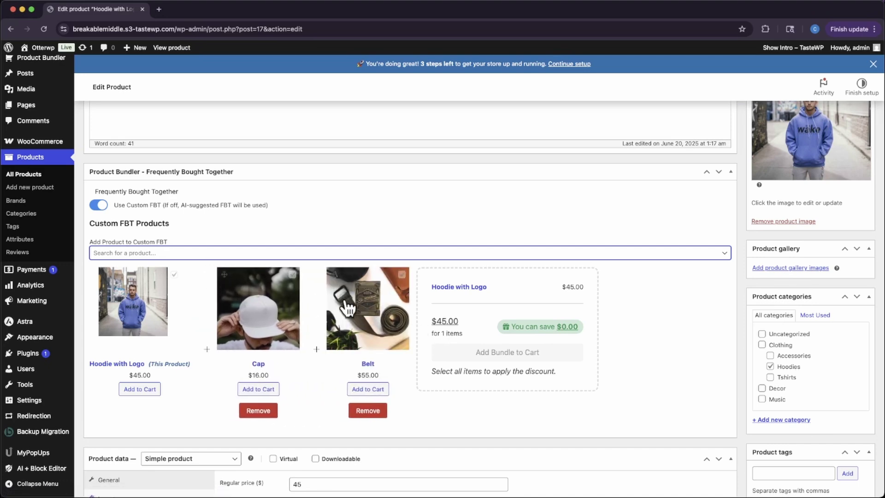
scroll(351, 297, up, 6)
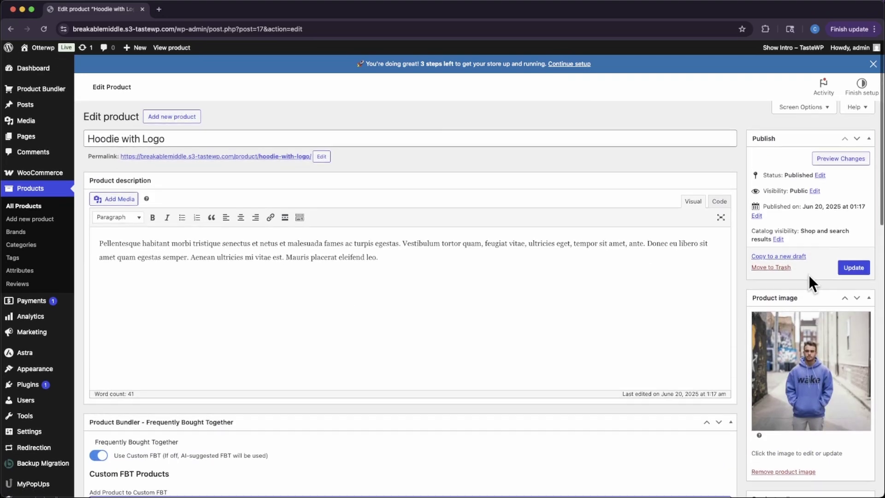
click(852, 269)
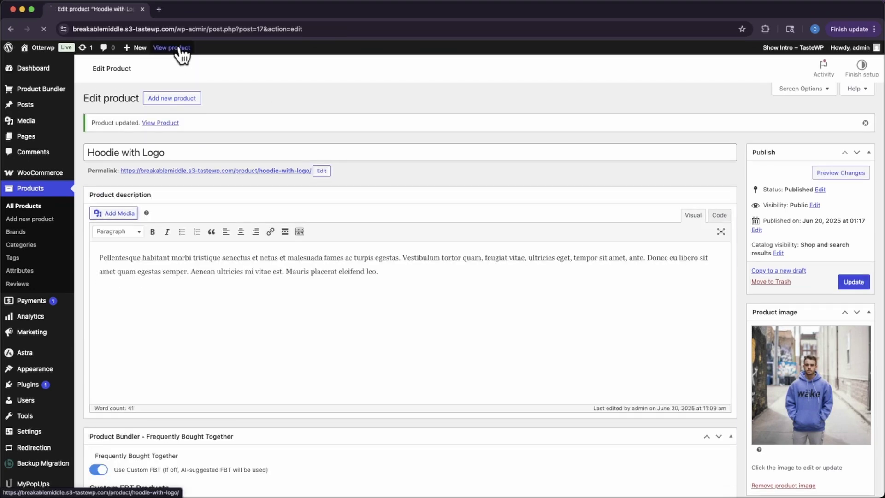
Step: View the Hoodie with Logo page in the store and examine its Frequently bought together section
click(179, 48)
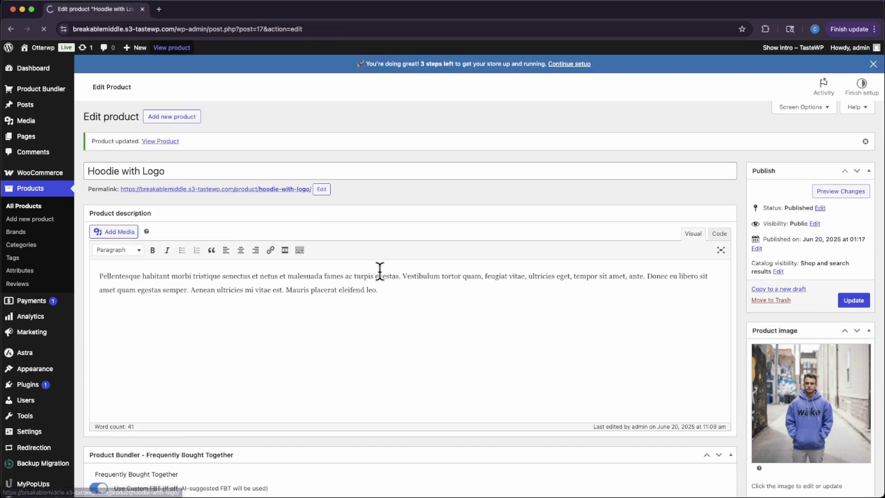
scroll(364, 304, down, 5)
scroll(370, 333, down, 3)
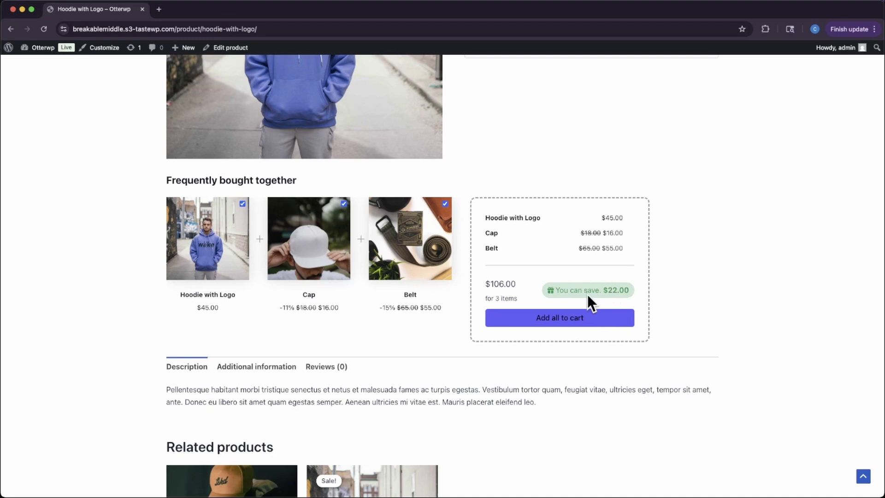
Step: Add all the frequently bought together items to the cart and review the cart's items and bundle discount
click(579, 322)
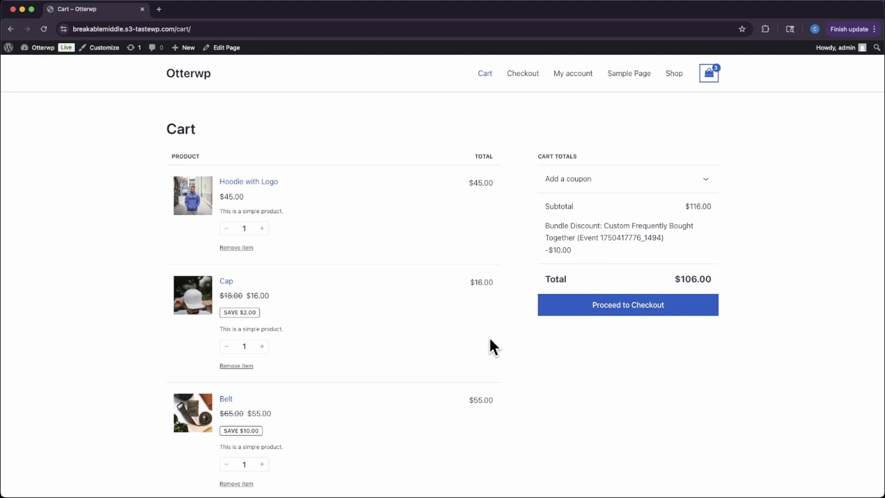
scroll(430, 413, down, 1)
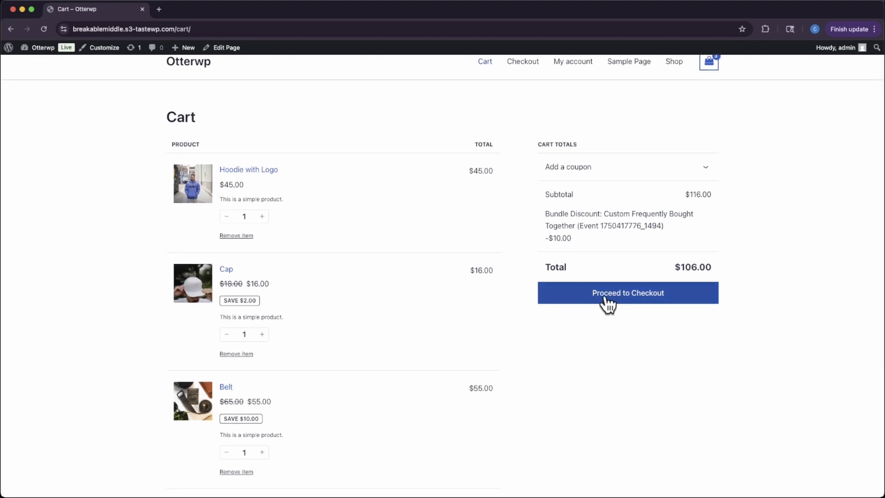
scroll(493, 251, up, 1)
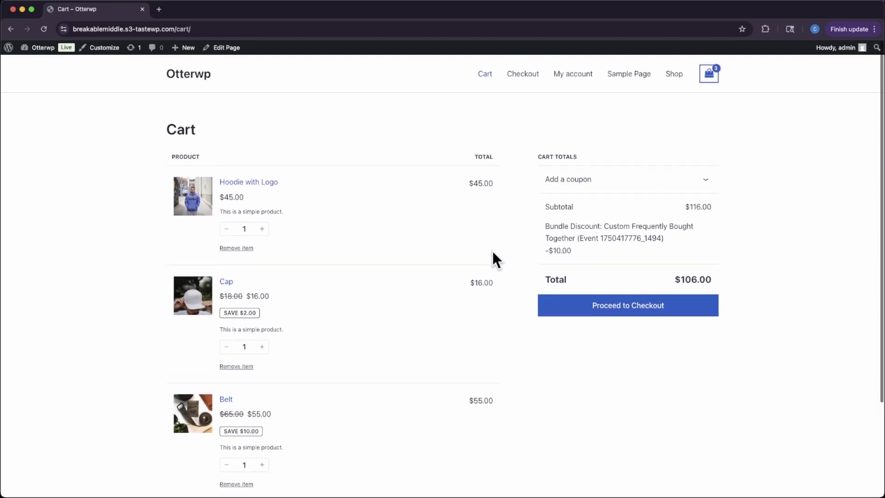
Step: Return to the admin dashboard, then create a new bundle from the Product Bundler's bundle list and name it Hoodie
mouse_move(40, 49)
click(44, 69)
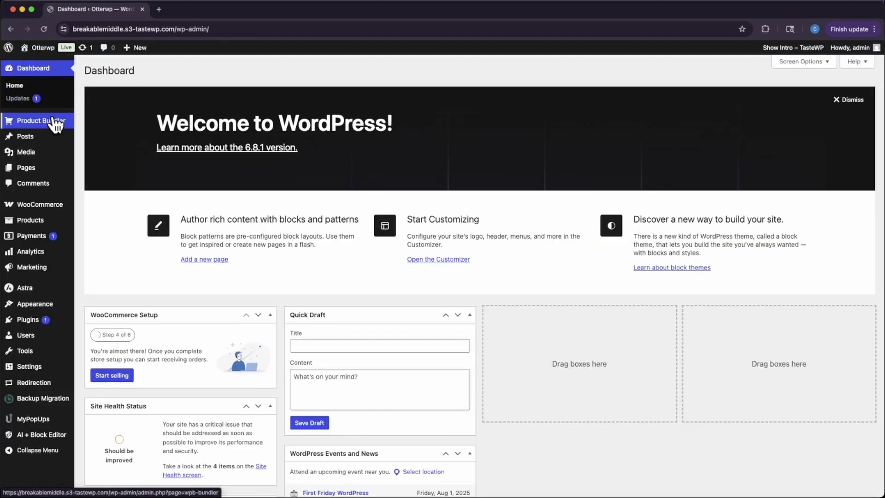
mouse_move(54, 124)
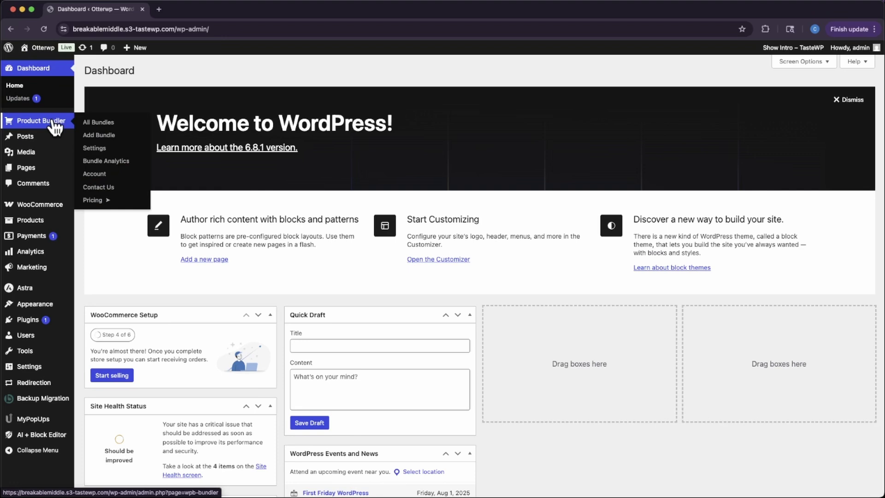
click(100, 123)
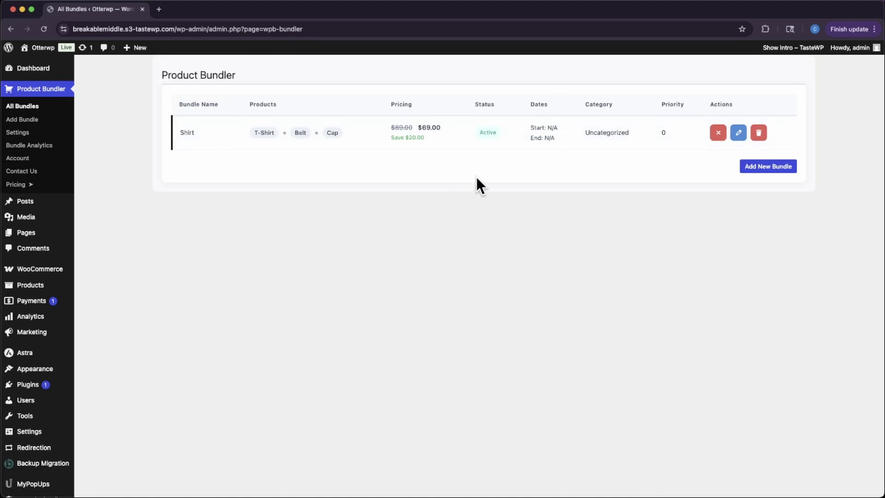
click(781, 167)
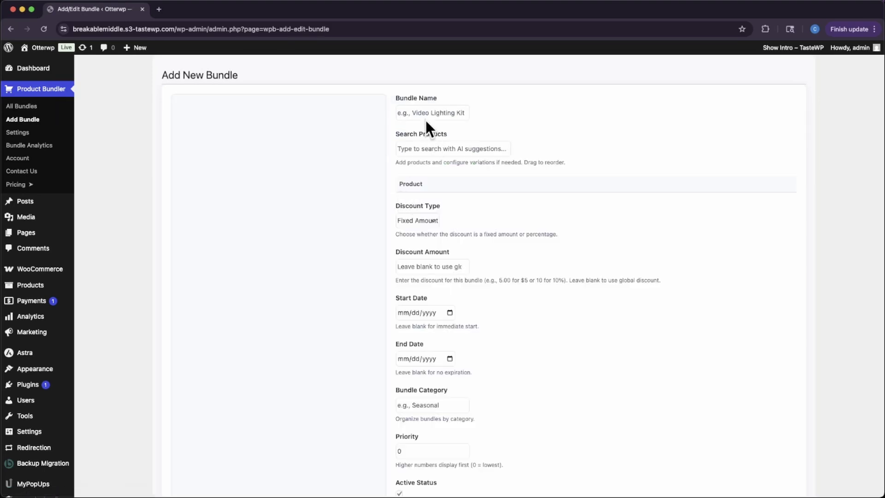
click(420, 112)
text(Hoodie)
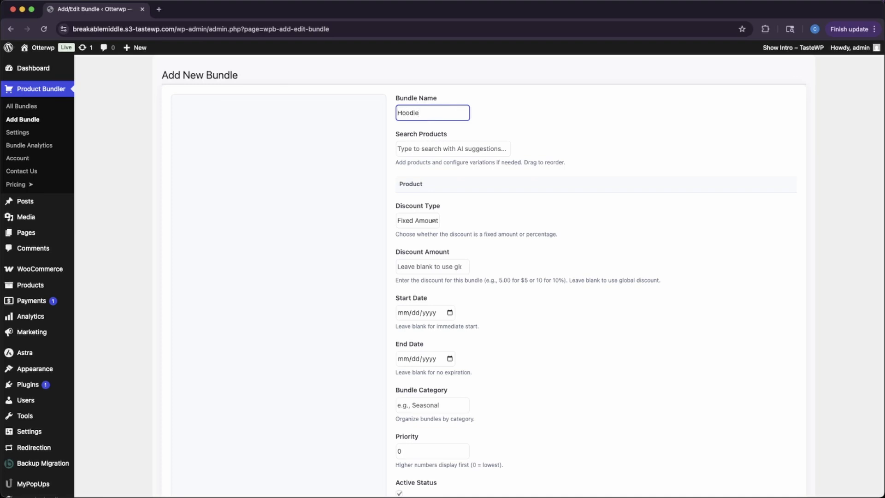
Step: Add Hoodie with Logo, Beanie with Logo and Belt to the new Hoodie bundle
click(436, 149)
text(hoo)
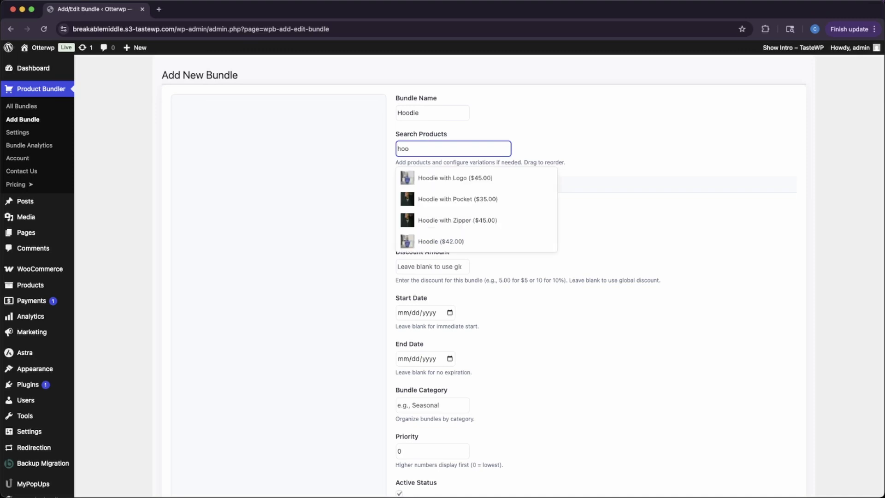
click(463, 182)
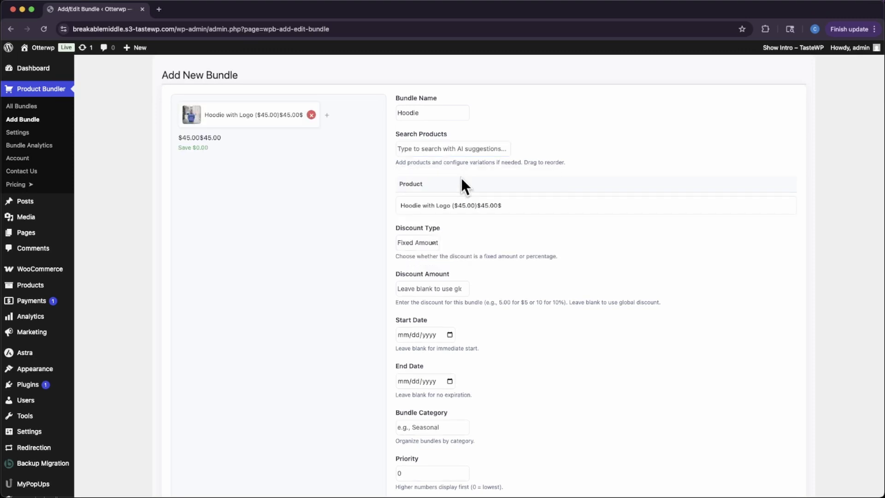
click(429, 149)
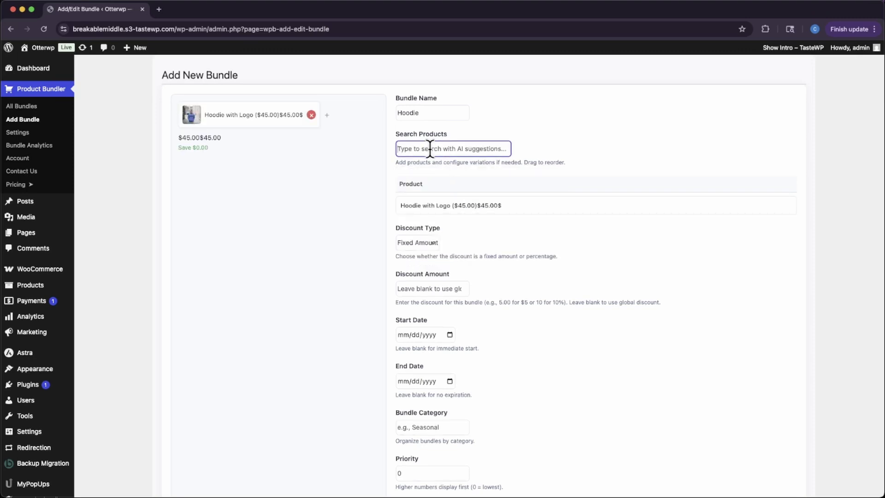
text(bean)
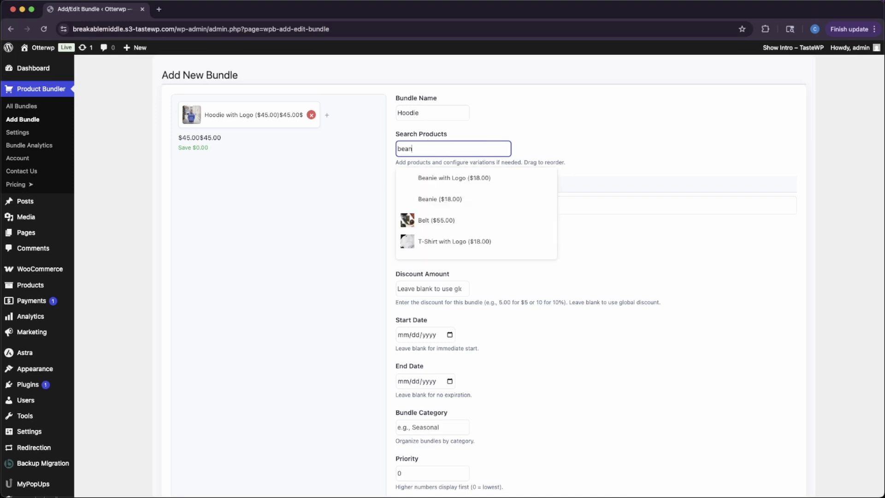
click(451, 179)
click(447, 148)
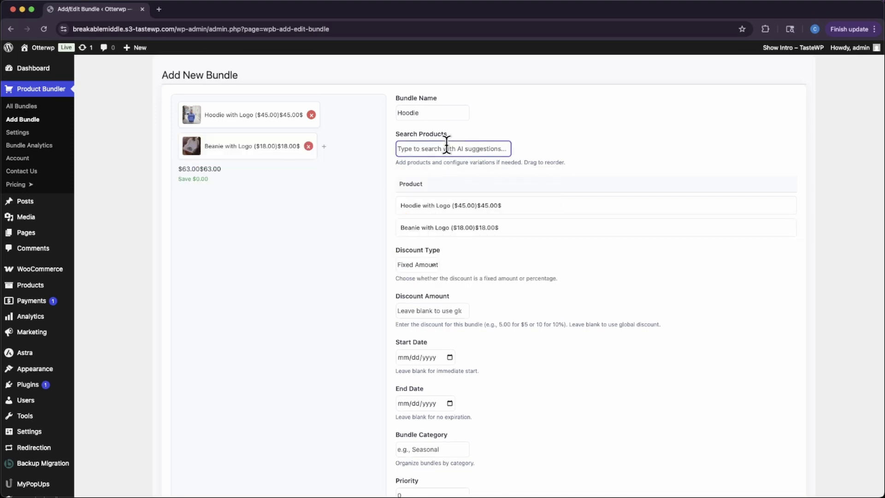
text(belt)
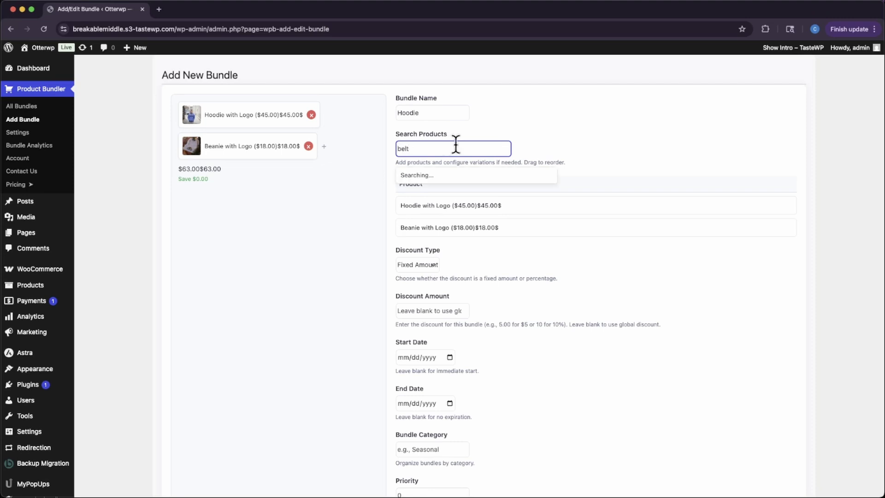
click(462, 182)
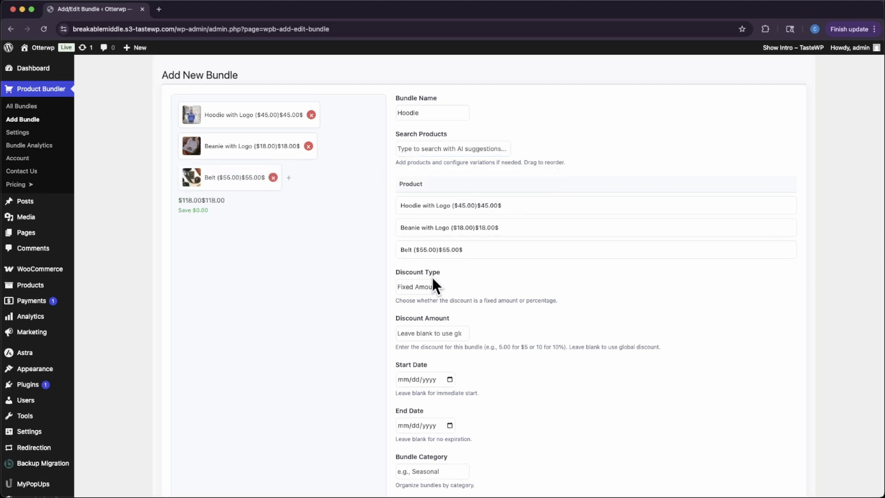
Step: Give the Hoodie bundle a fixed discount amount of 50 and save the bundle
scroll(433, 278, down, 3)
scroll(437, 280, down, 1)
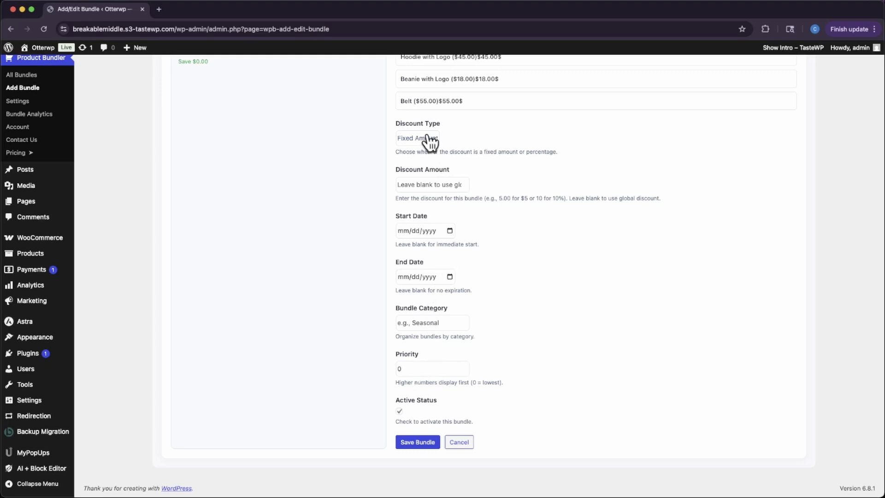
click(428, 139)
click(430, 139)
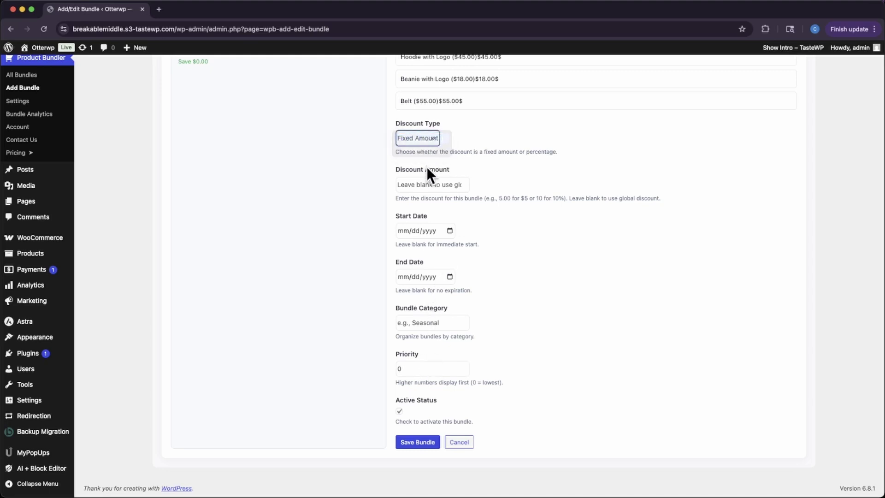
click(446, 185)
text(50)
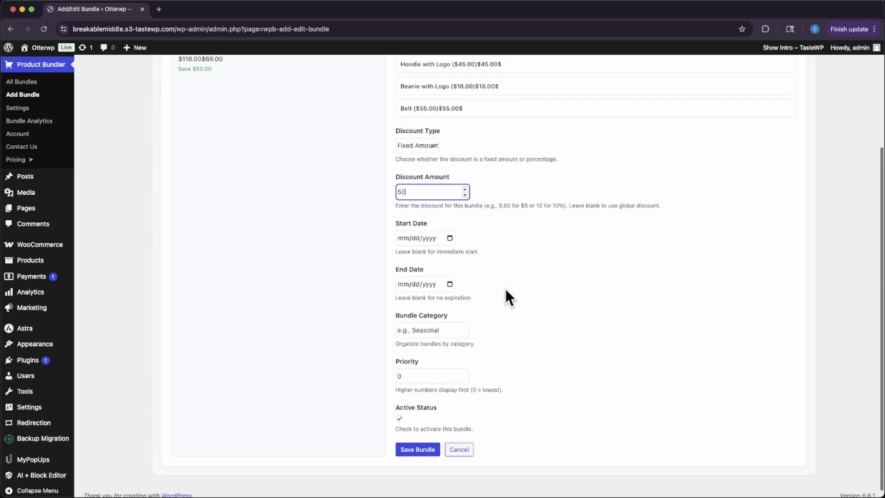
scroll(505, 289, up, 2)
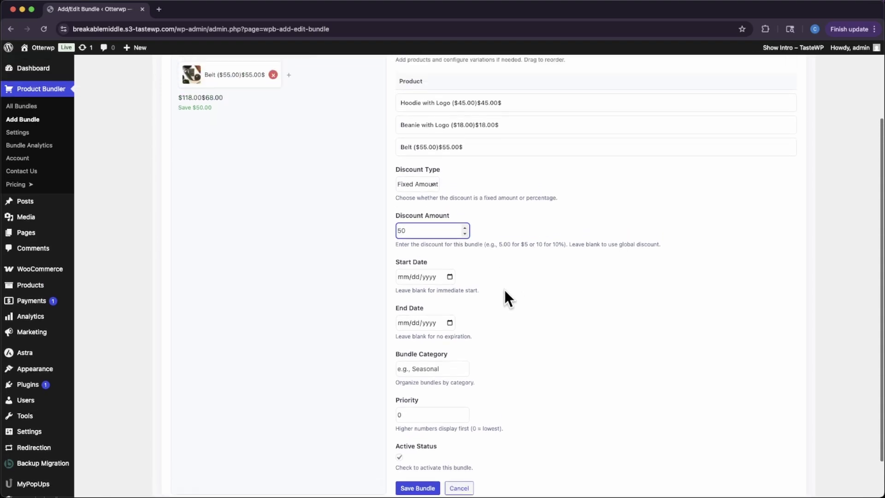
scroll(504, 290, down, 2)
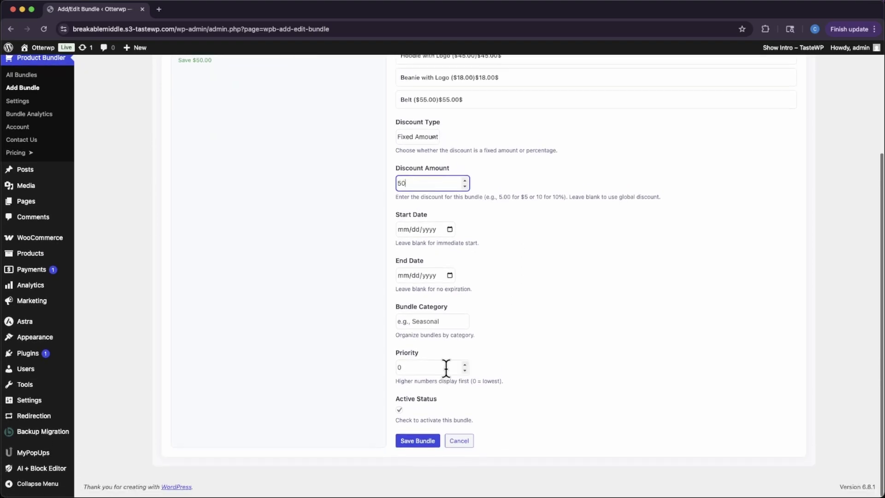
click(419, 441)
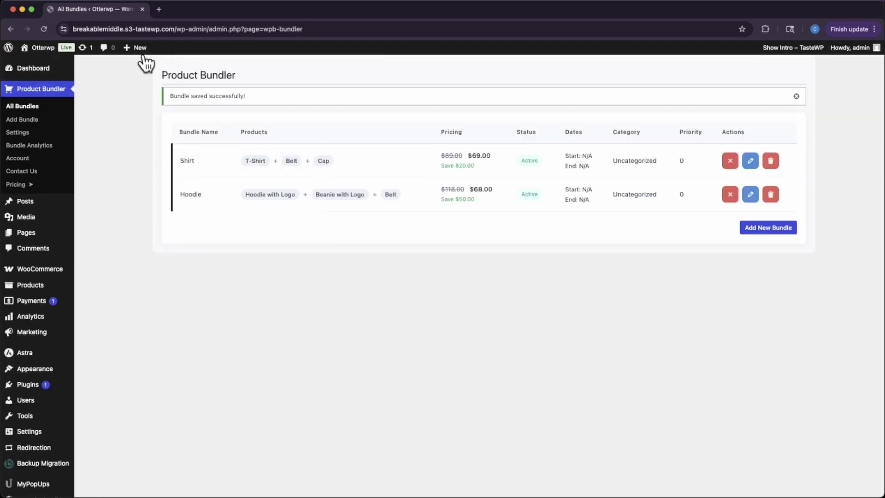
Step: Examine the Frequently bought together section on the store pages for Hoodie with Logo, Beanie with Logo and Belt
mouse_move(40, 48)
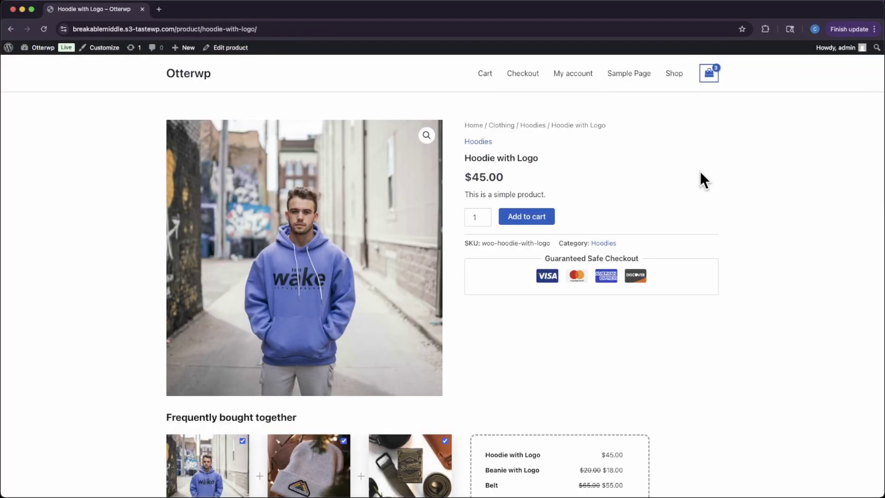
scroll(699, 193, down, 3)
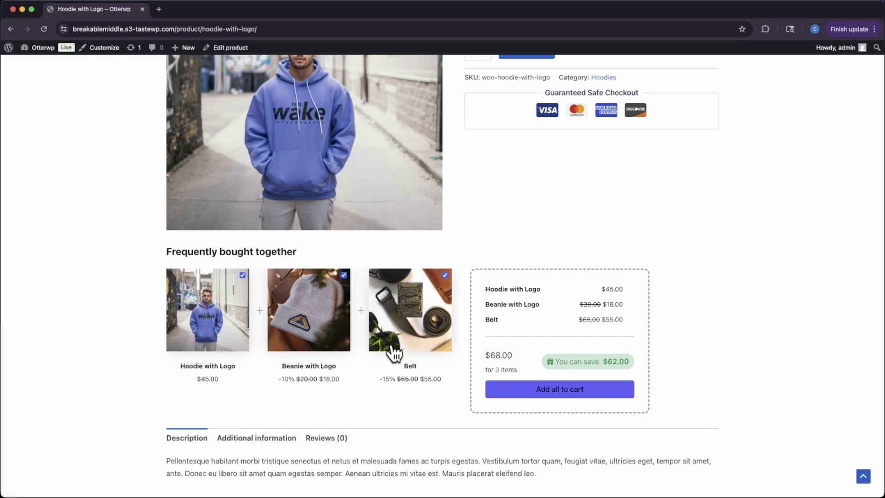
click(326, 331)
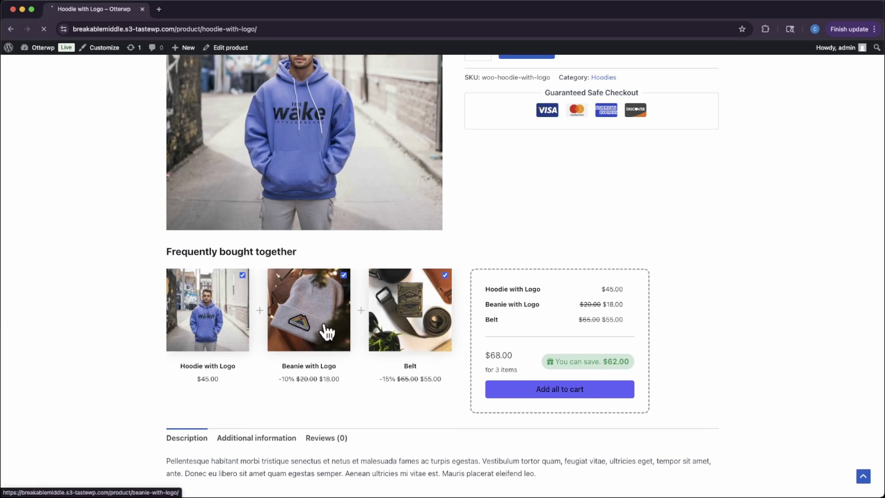
scroll(378, 386, down, 5)
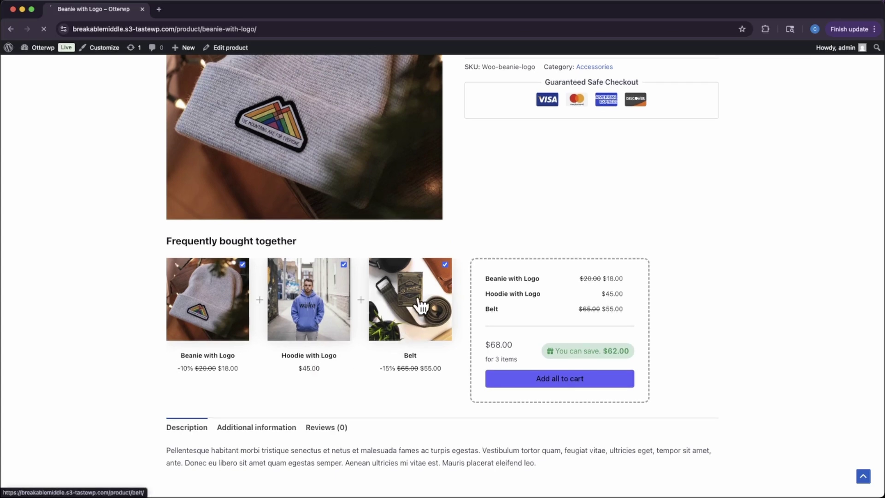
click(410, 360)
scroll(350, 465, down, 3)
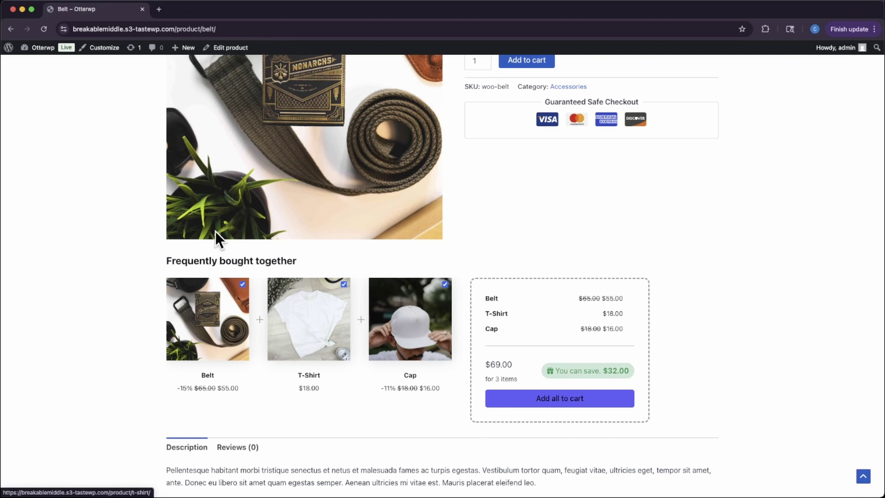
Step: Return to the admin dashboard's Product Bundler bundle list and set the Hoodie bundle's priority to 1
mouse_move(43, 56)
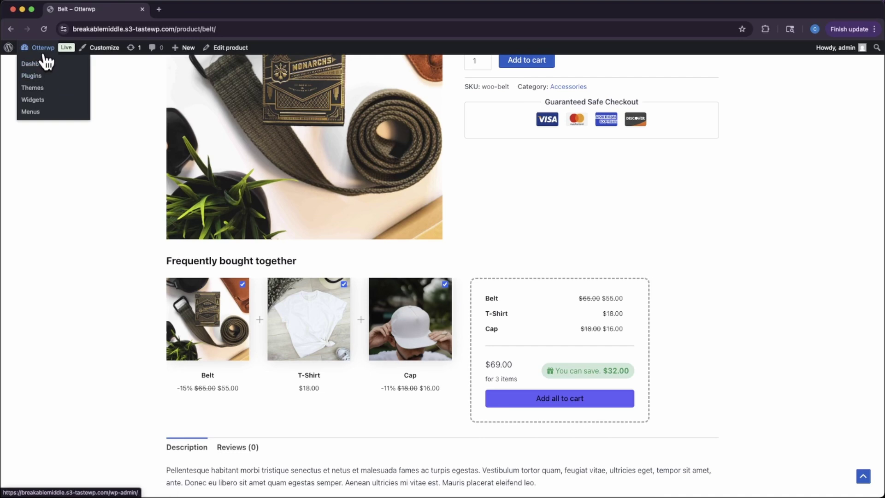
click(38, 64)
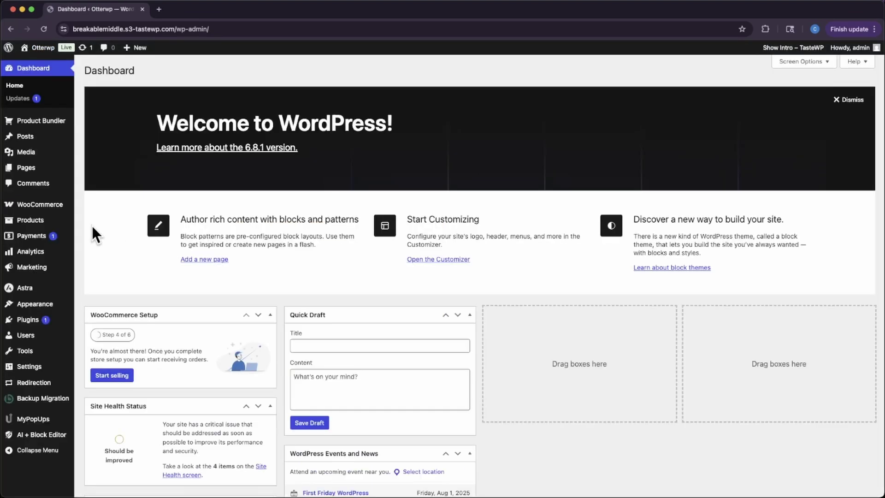
mouse_move(55, 121)
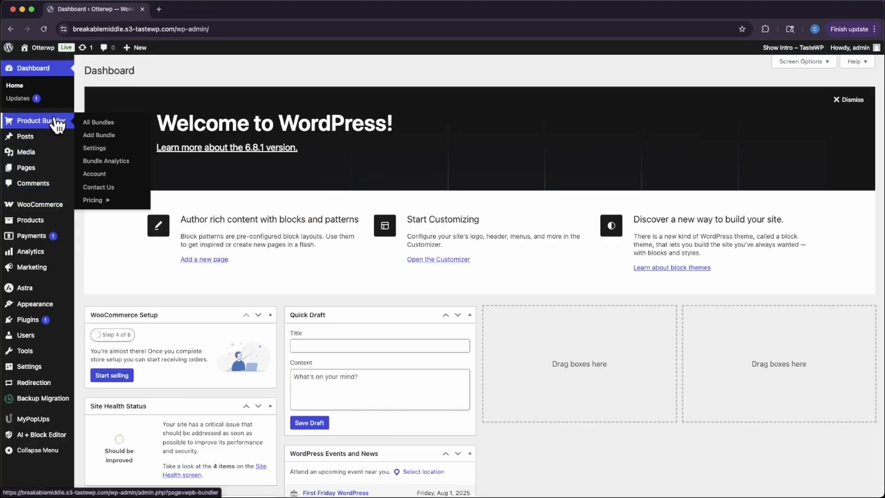
click(95, 123)
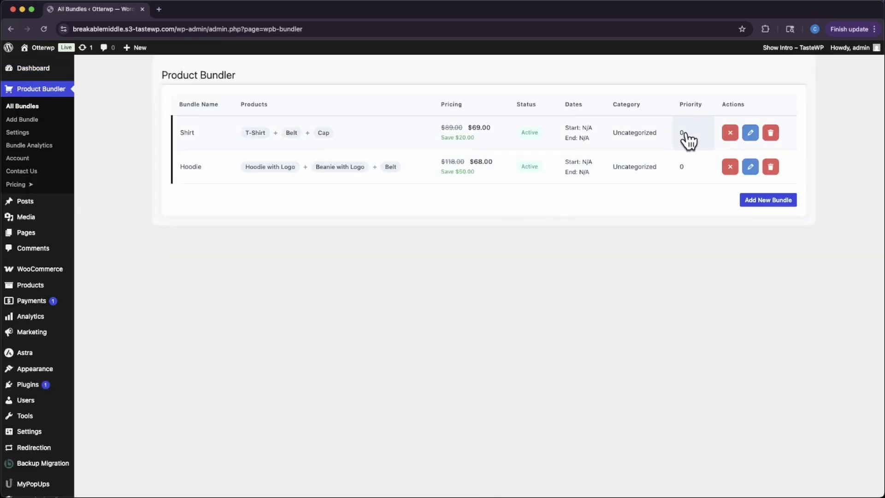
click(684, 164)
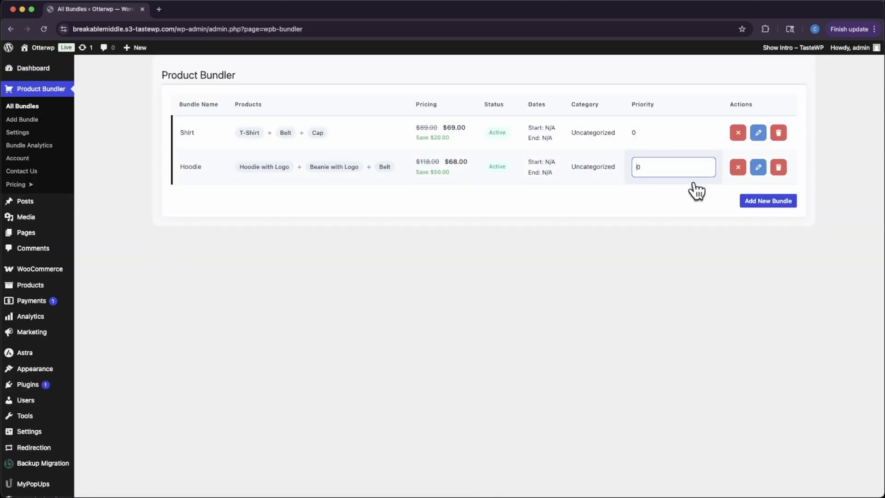
text(1)
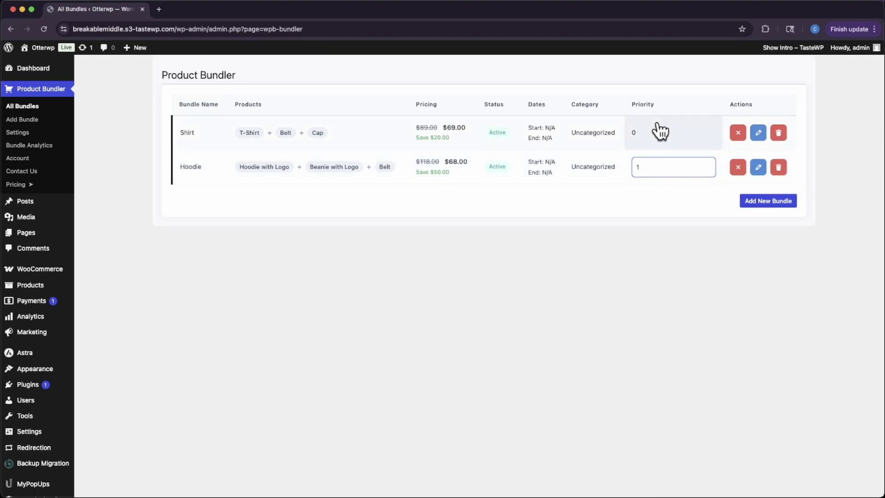
key(Return)
Step: Set the Shirt bundle's priority to 2 and check the Frequently bought together section on the Belt product page
click(685, 135)
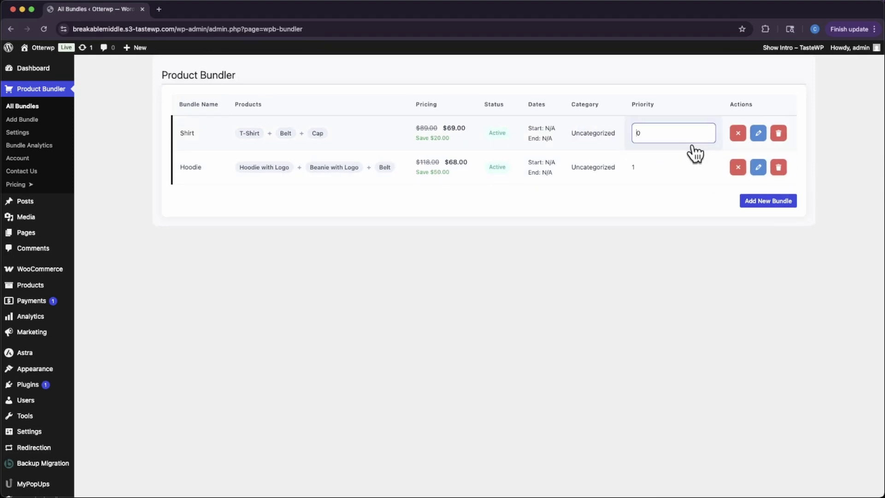
key(BackSpace)
text(2)
key(Return)
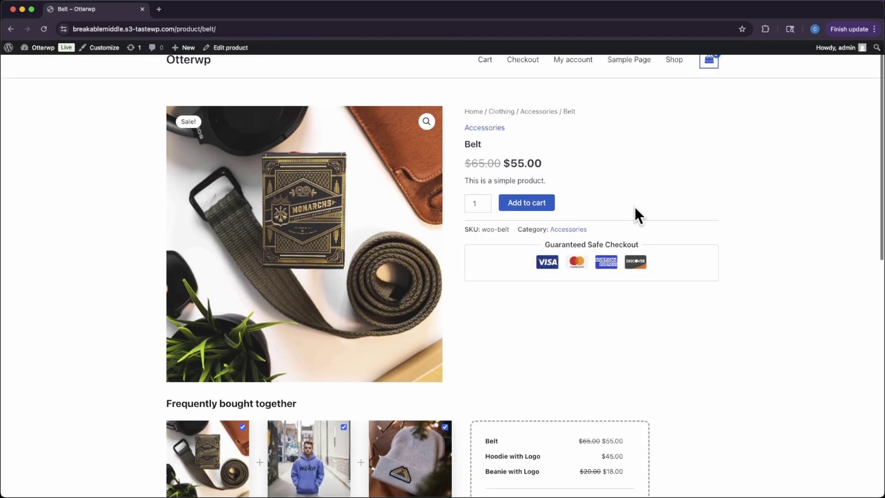
scroll(631, 221, down, 5)
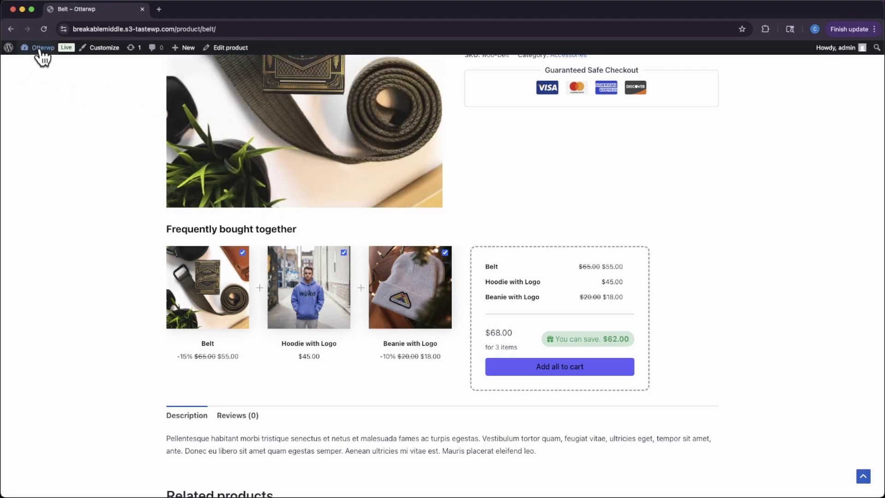
Step: Open the Product Bundler settings from the admin dashboard and examine the customization fields and the Add to Cart Action choices
mouse_move(48, 55)
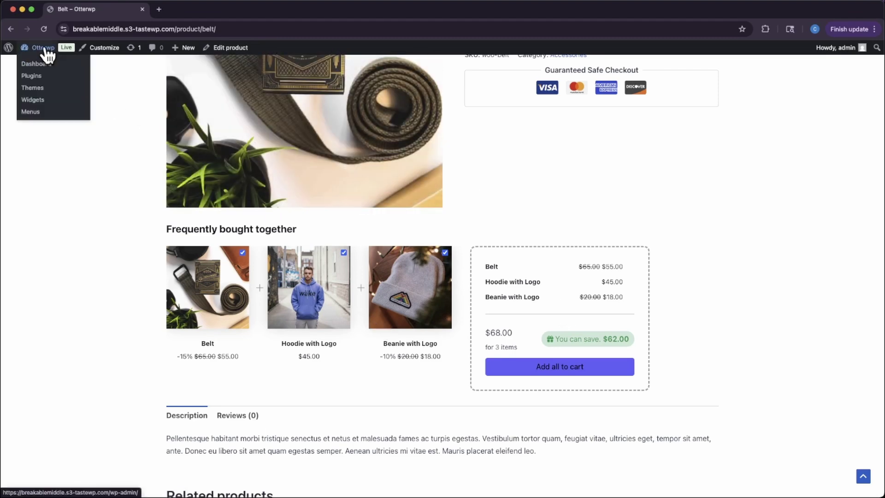
click(67, 76)
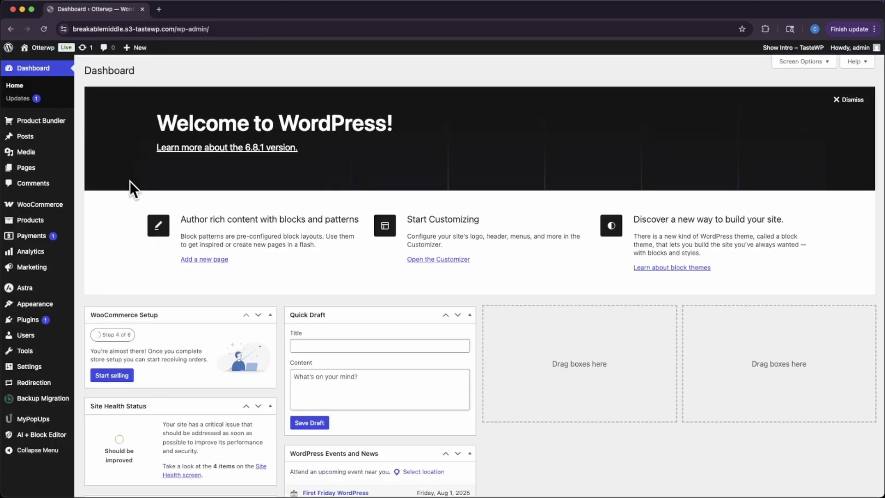
mouse_move(9, 122)
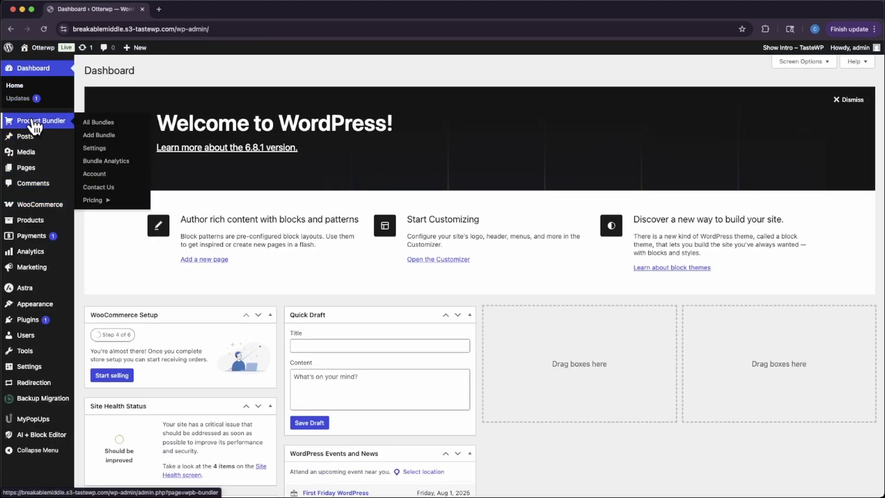
click(104, 148)
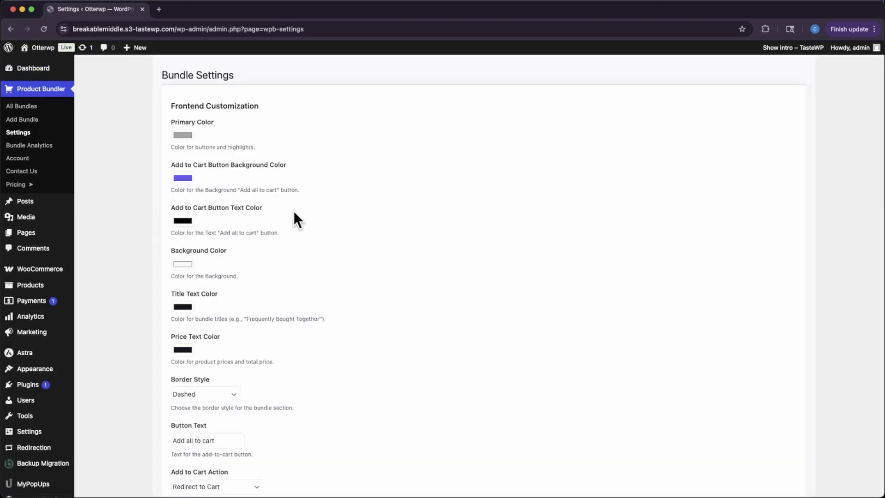
scroll(308, 331, down, 3)
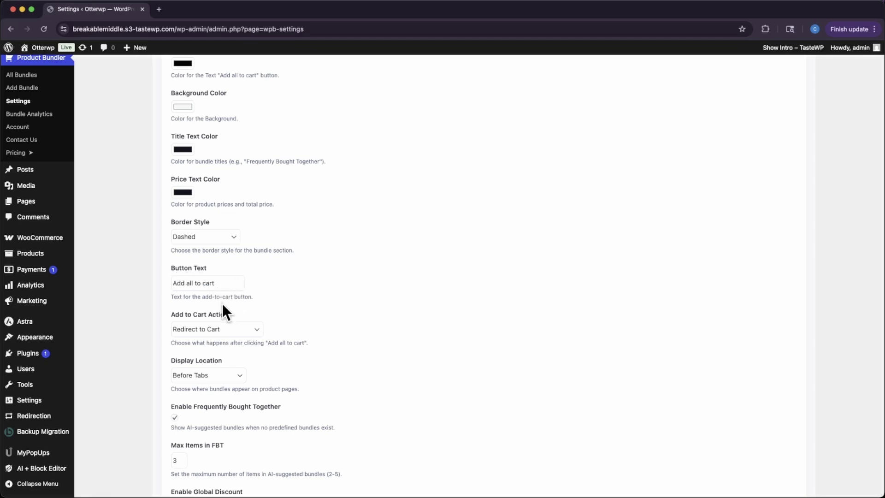
click(251, 333)
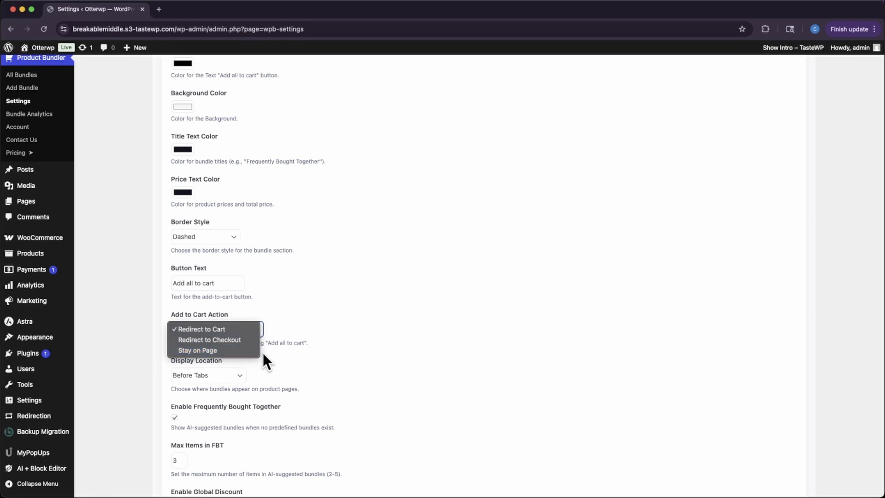
click(325, 328)
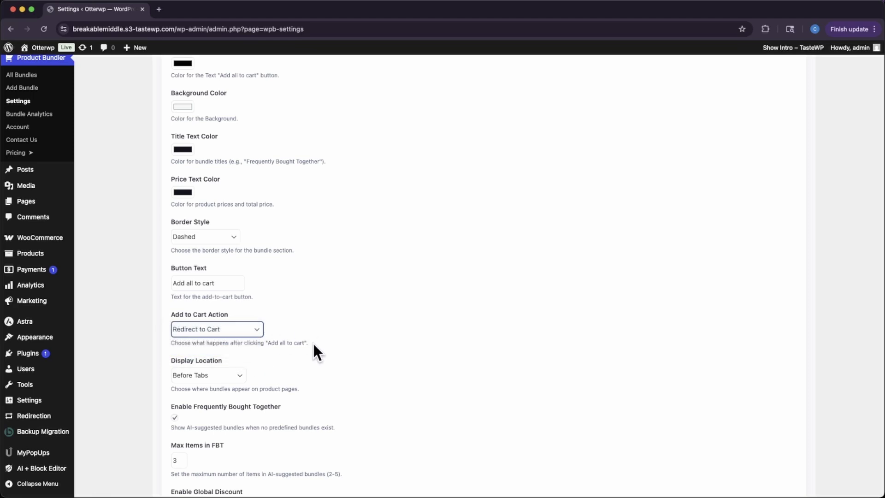
Step: Examine the Display Location choices and the Frequently Bought Together and global discount settings for bundles
scroll(286, 376, down, 3)
scroll(287, 375, down, 1)
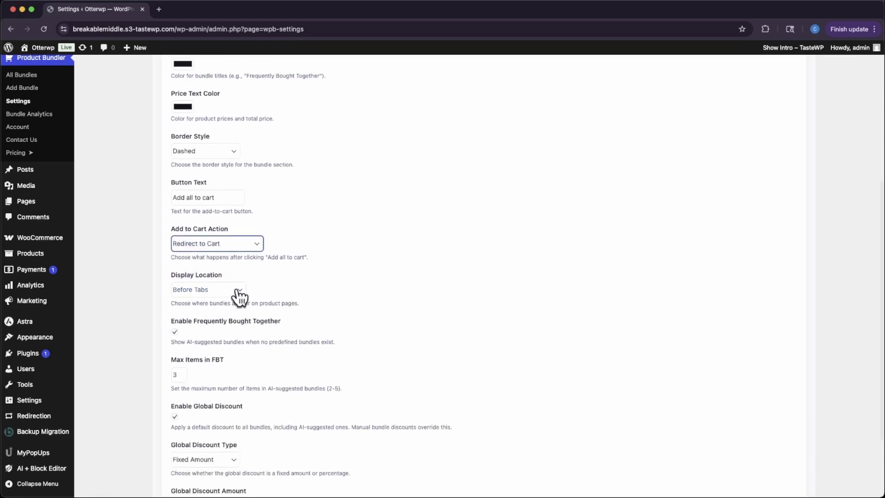
click(240, 291)
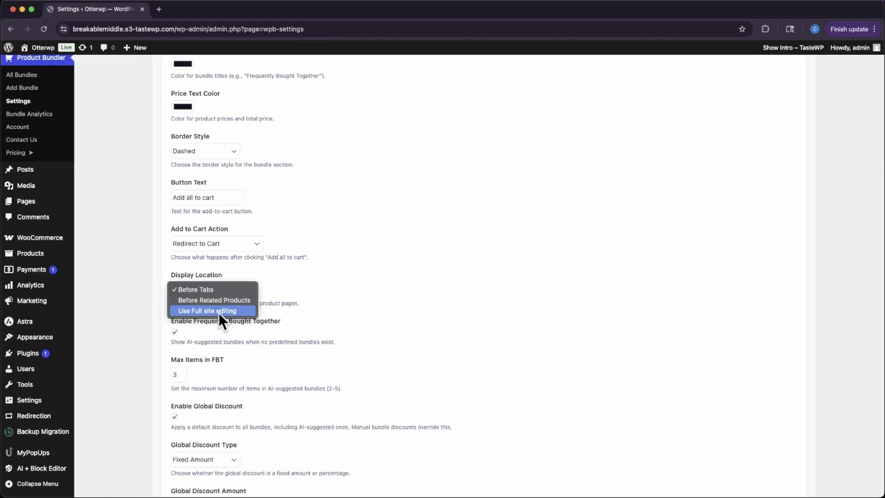
click(386, 302)
scroll(372, 322, down, 3)
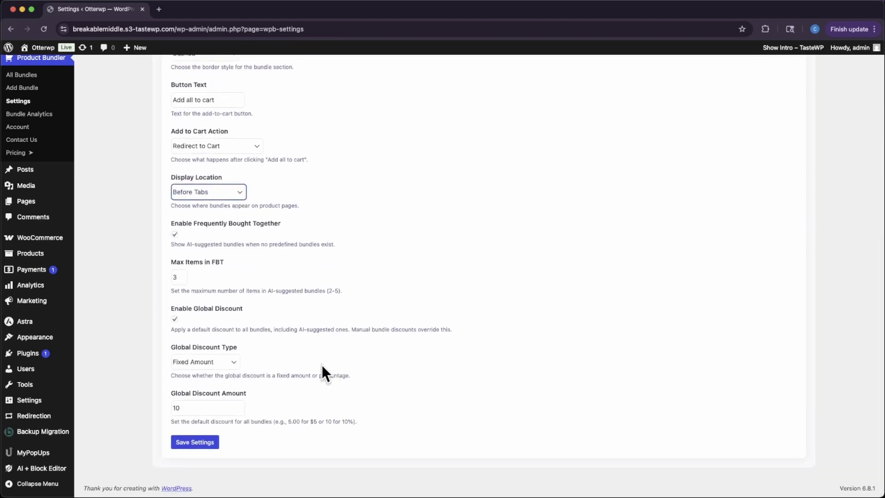
scroll(322, 366, up, 10)
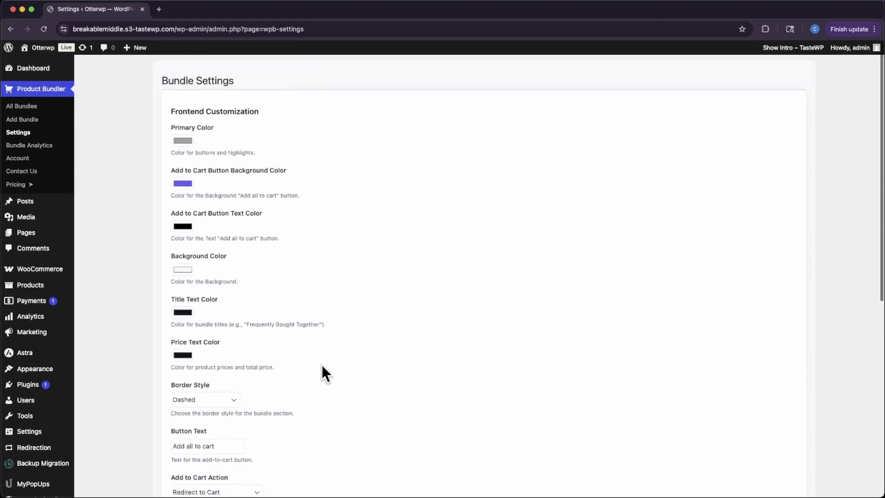
scroll(322, 365, down, 5)
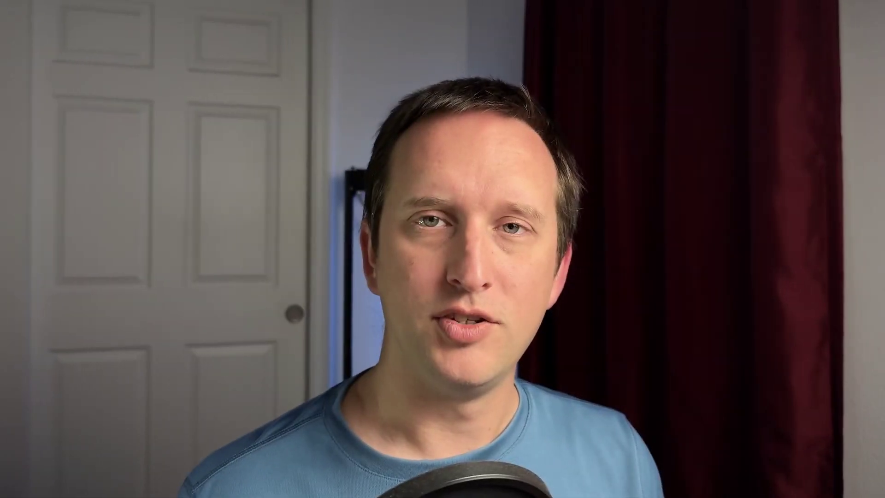